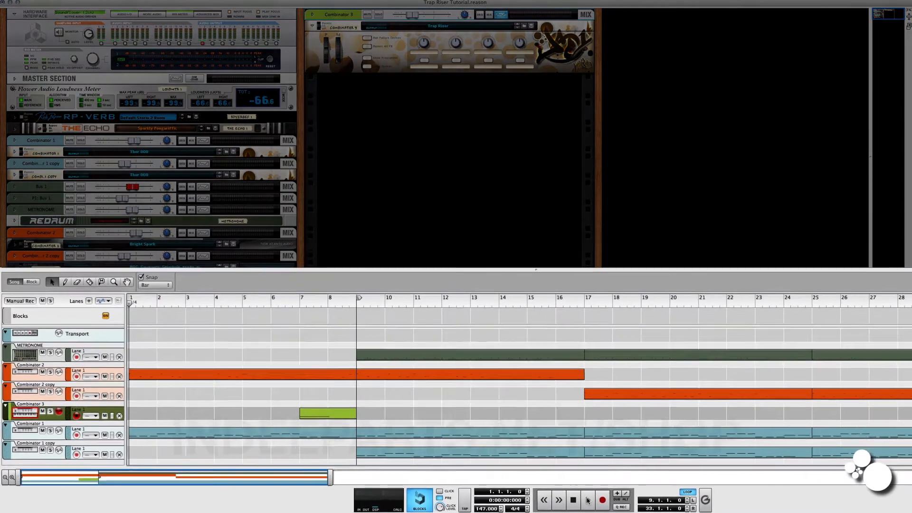
Play the song, delete the whole Trap Riser Combinator 3 device group including its track, and stop playback.
left_click(494, 502)
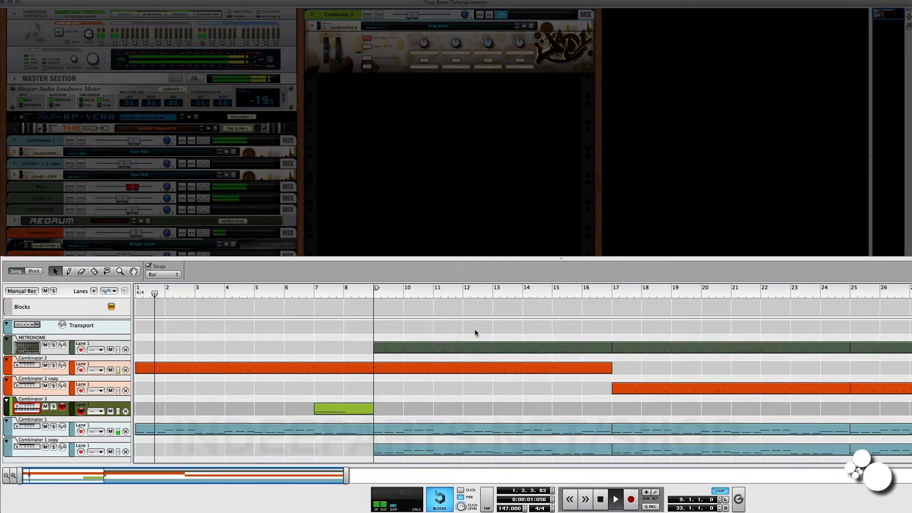
left_click(338, 410)
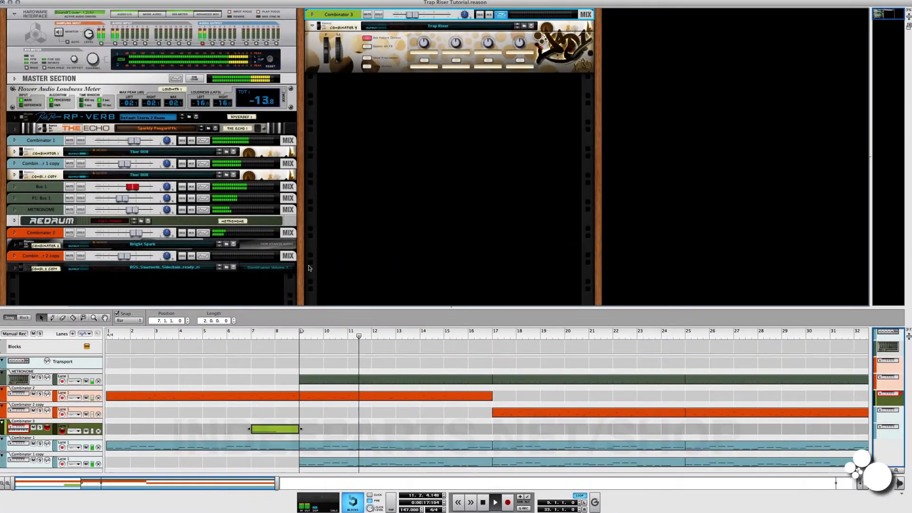
key("BackSpace")
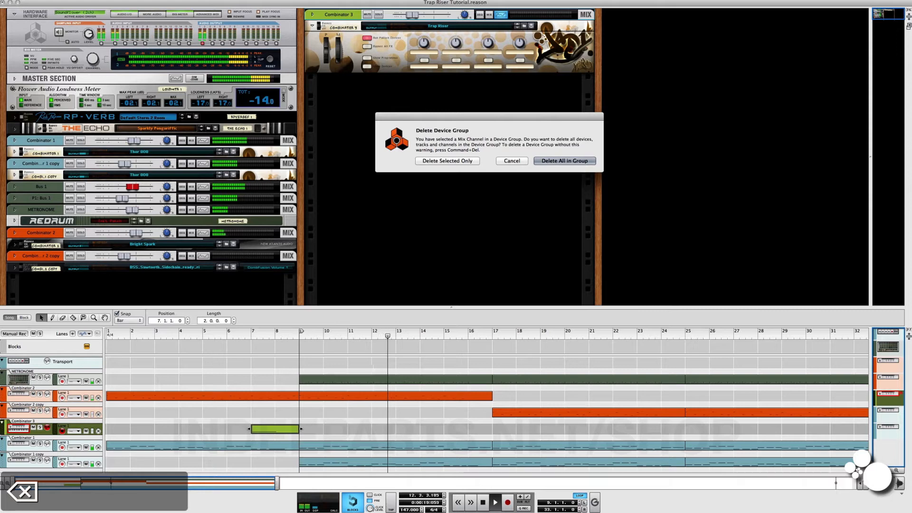
left_click(541, 160)
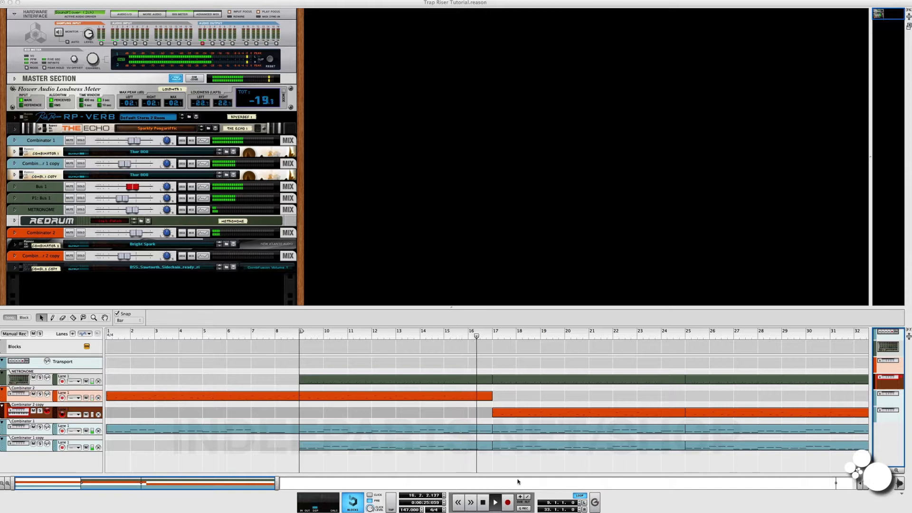
key("space")
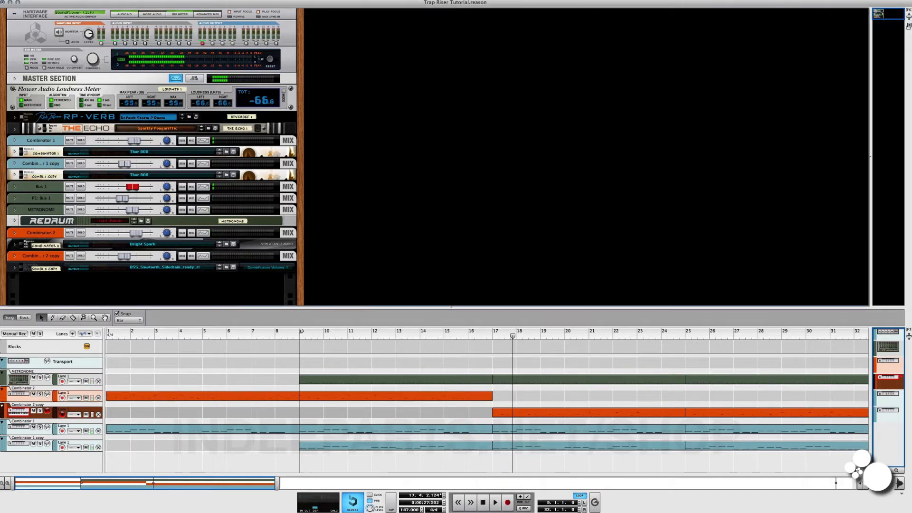
right_click(336, 70)
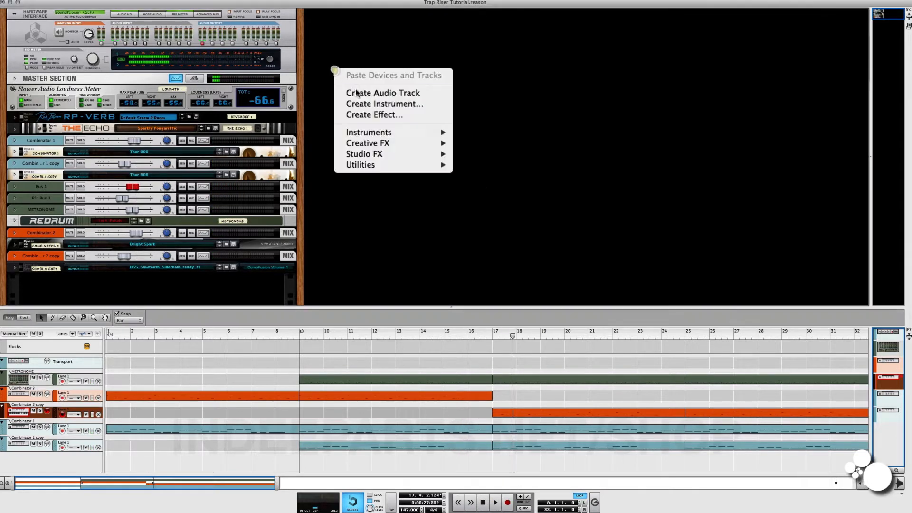
left_click(364, 105)
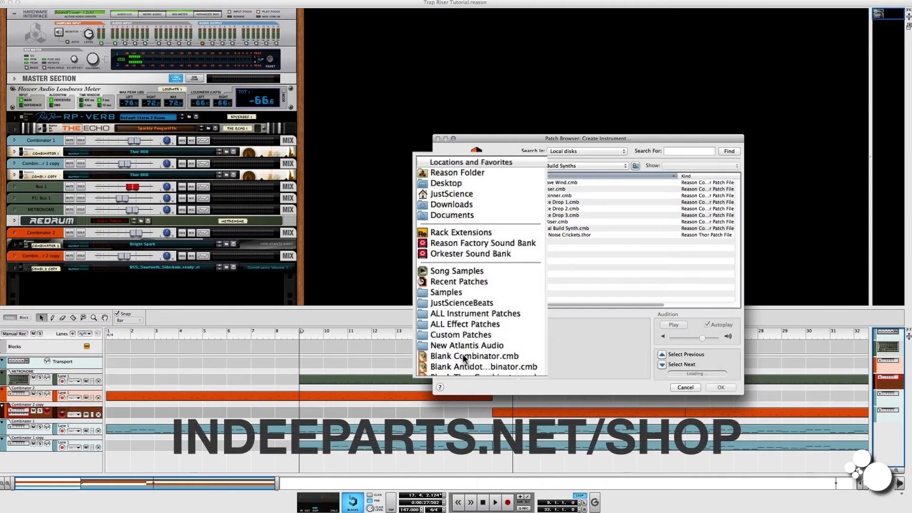
left_click(465, 357)
left_click(719, 387)
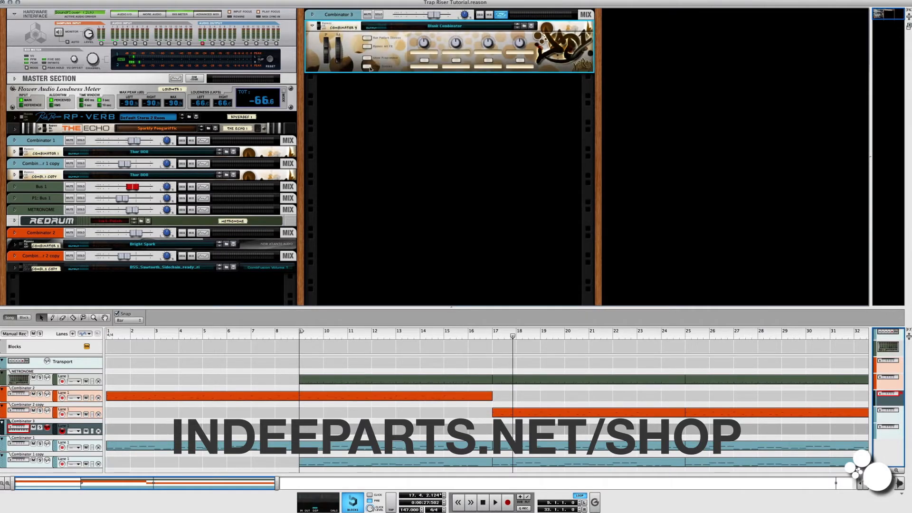
left_click(368, 68)
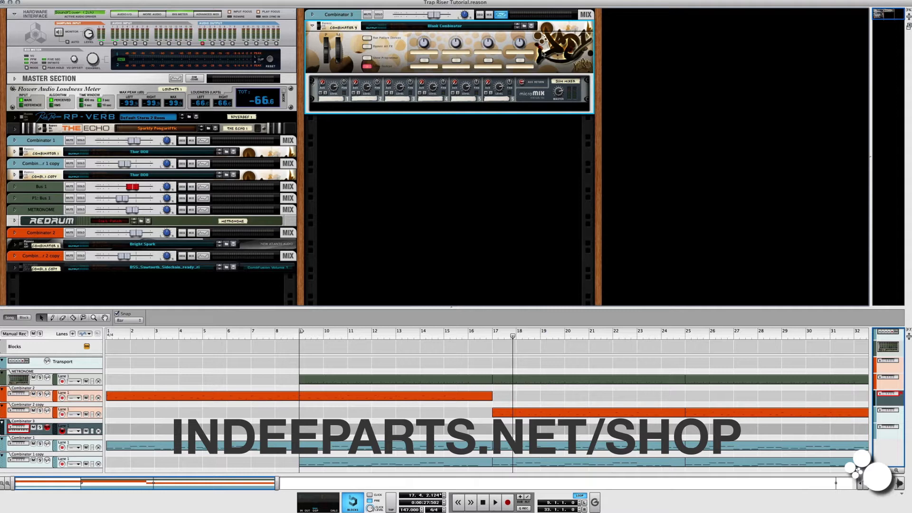
left_click(338, 19)
key("BackSpace")
left_click(554, 161)
Create a new instrument from the Blank Combinator.cmb patch in the empty rack column and show its devices.
right_click(383, 45)
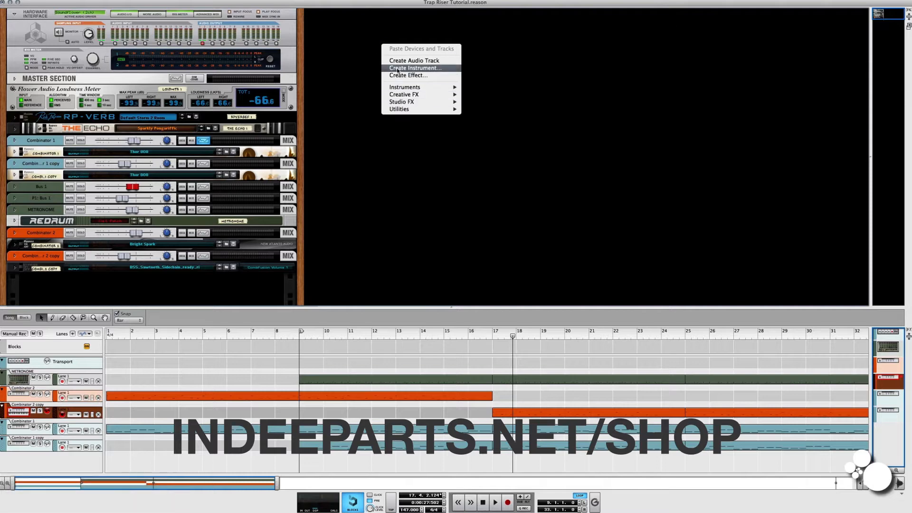
left_click(398, 69)
left_click(559, 202)
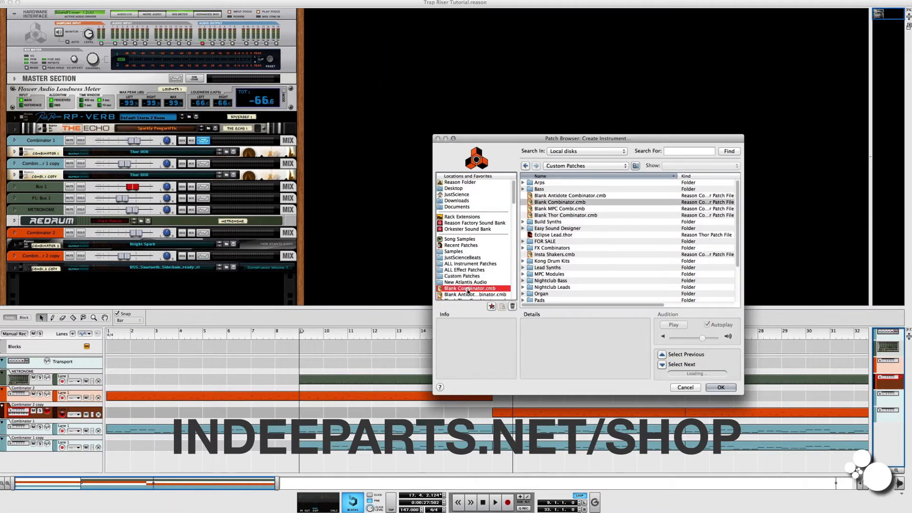
key("Return")
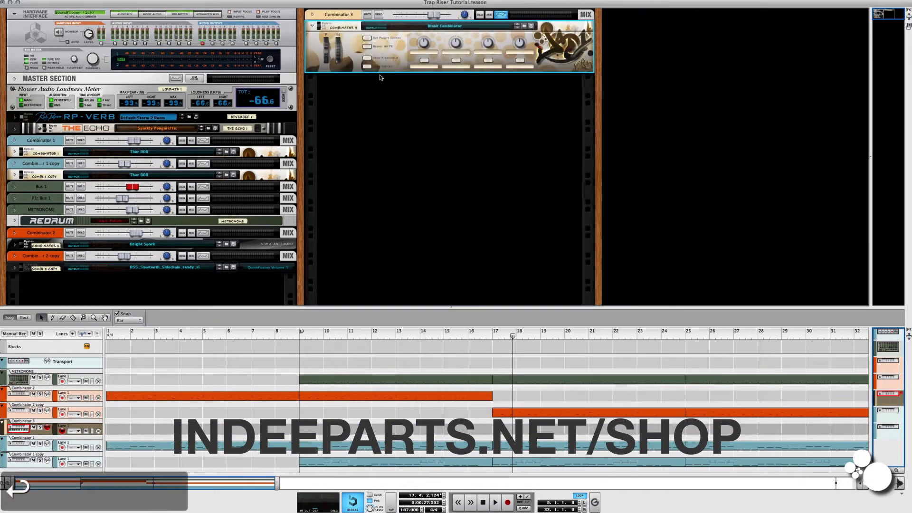
left_click(367, 66)
Add a Thor synthesizer inside the Combinator, below its Sum Mixer.
right_click(545, 93)
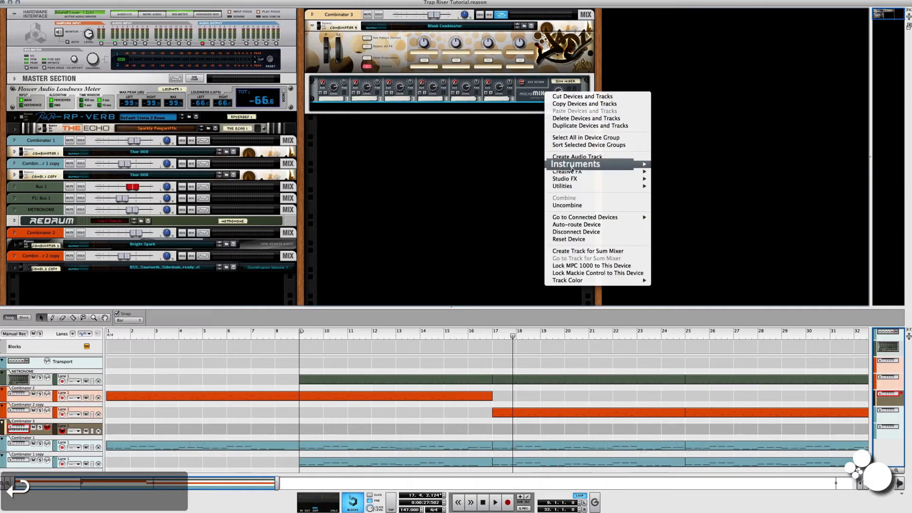
mouse_move(575, 164)
left_click(680, 195)
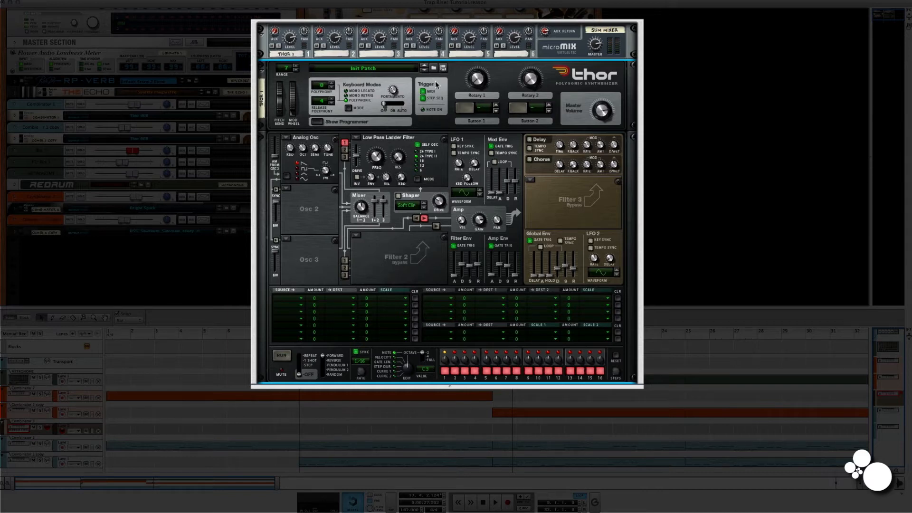
Load a Multi Oscillator into Thor's Osc 1 and Osc 2 slots and set the Osc 2 octave to 5.
left_click(287, 139)
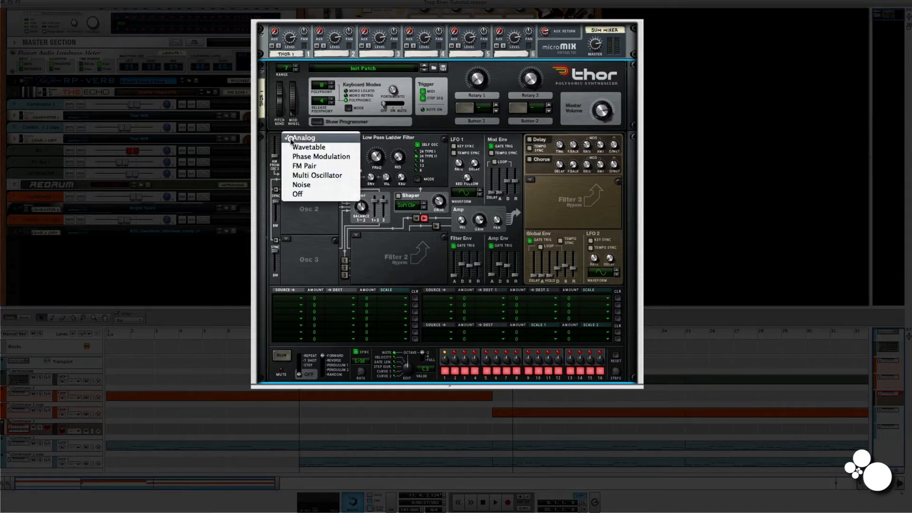
left_click(304, 176)
left_click(288, 189)
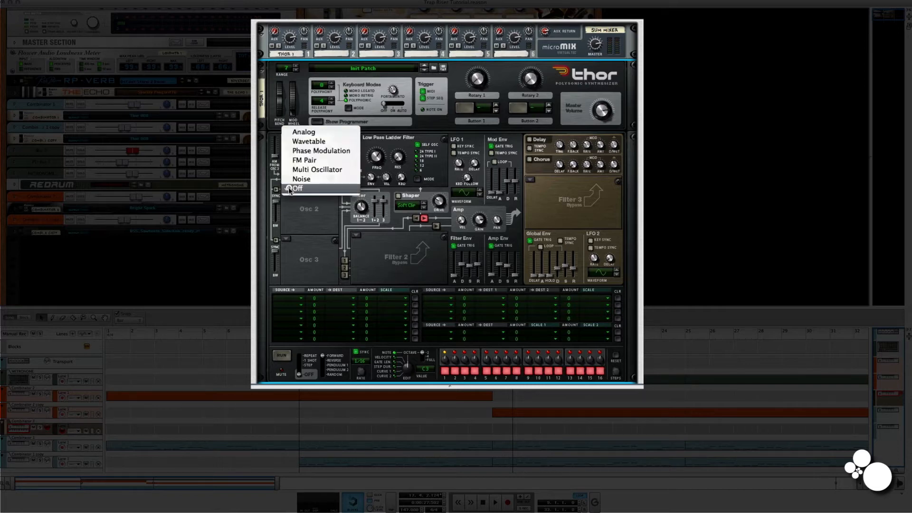
left_click(320, 173)
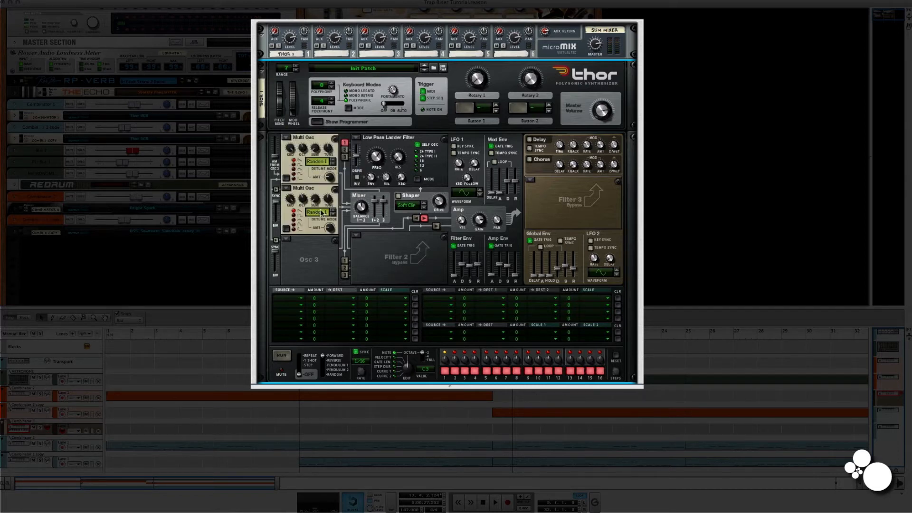
left_click_drag(302, 198, 307, 189)
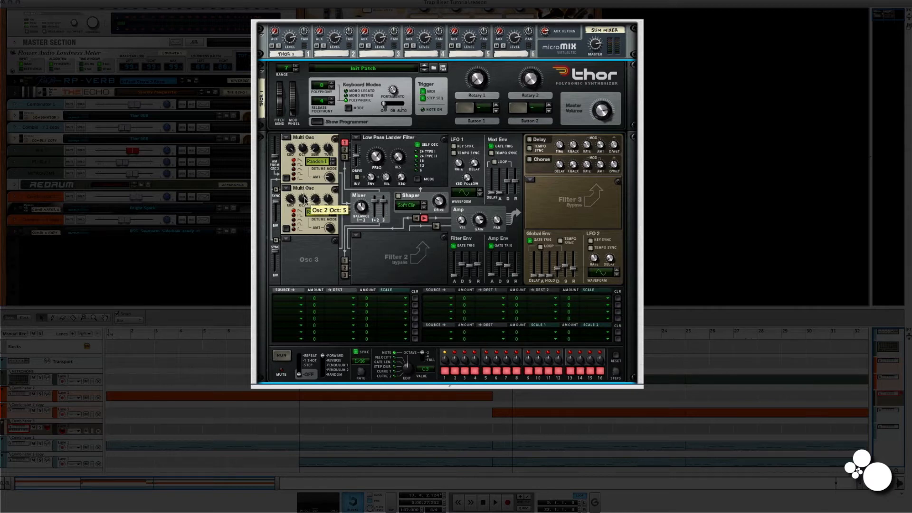
Route oscillator 2 into Filter 1 and switch the Filter 1 slot from Low Pass Ladder to bypass.
left_click(345, 150)
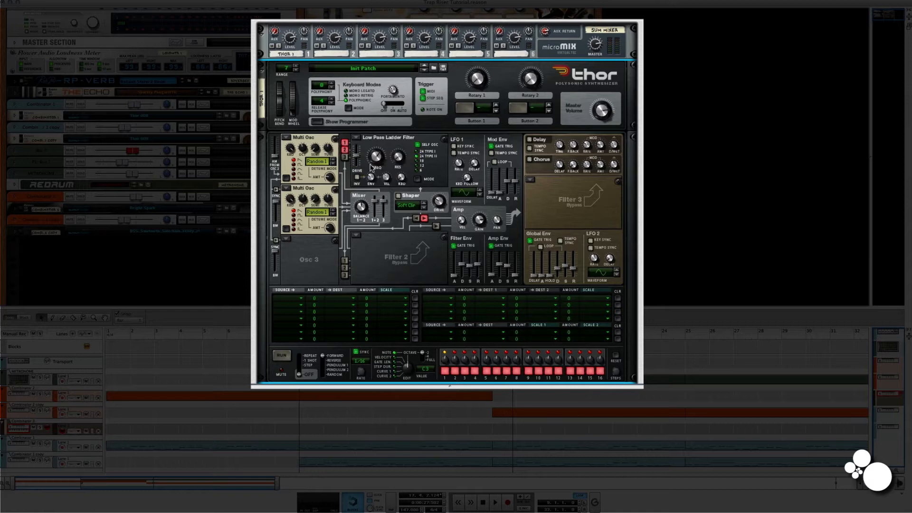
left_click(358, 138)
left_click(374, 177)
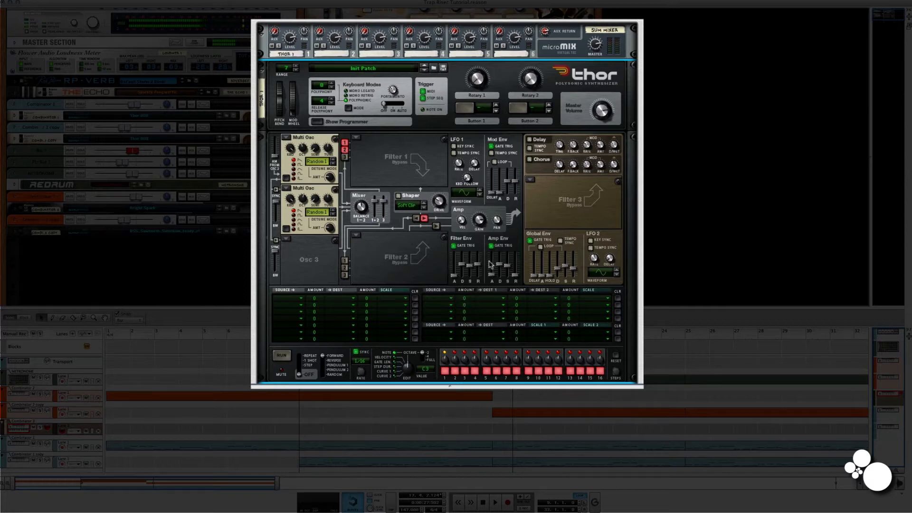
Raise Thor's Amp Env sustain and release, and turn on the Chorus.
left_click_drag(511, 268, 513, 251)
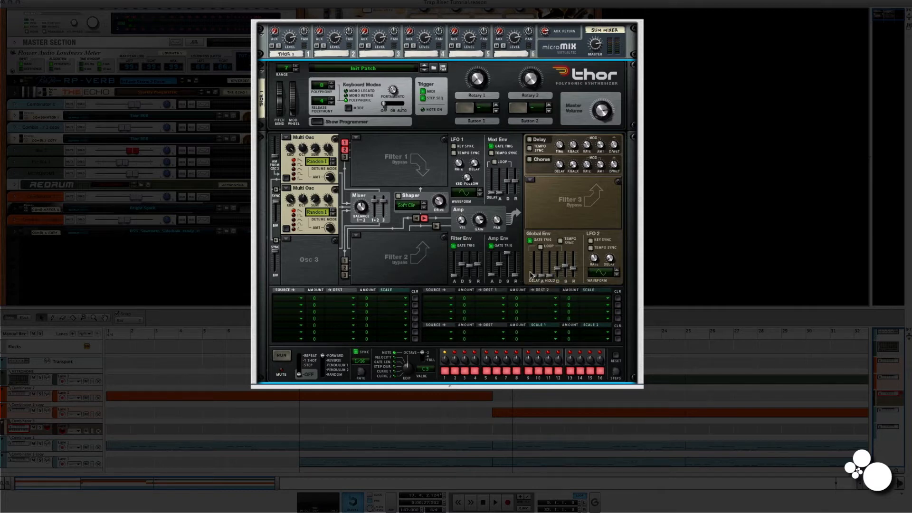
left_click_drag(516, 275, 508, 253)
left_click(531, 160)
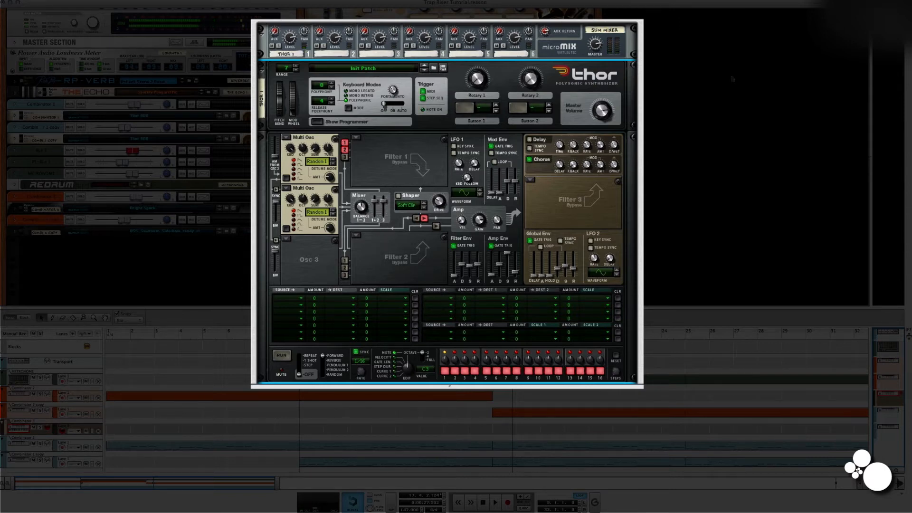
Route Filter Env to Osc 1 Pitch and Osc 2 Pitch at amount 100 each in the modulation matrix, and raise all Filter Env sliders to maximum.
left_click(440, 301)
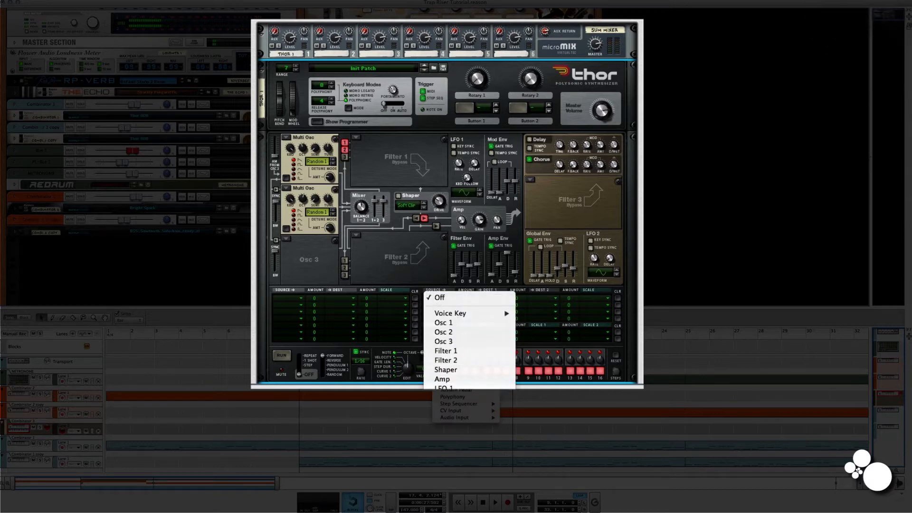
left_click(452, 398)
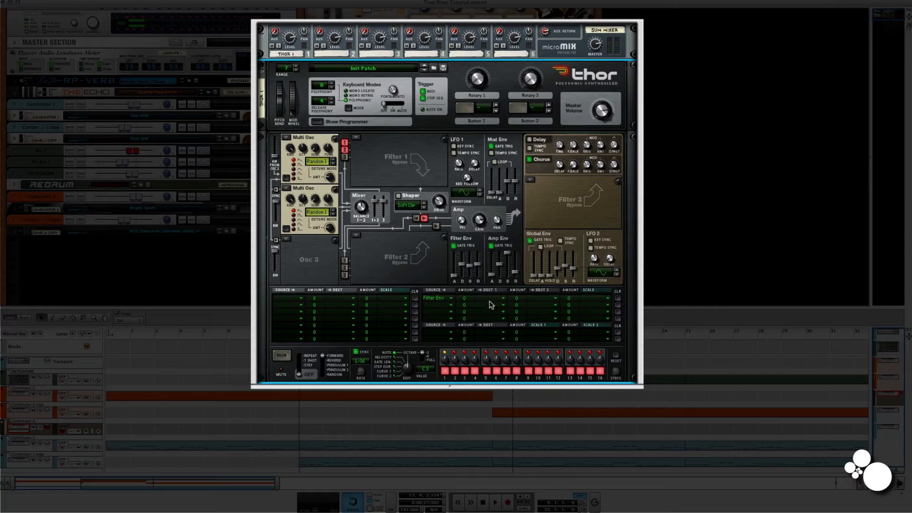
left_click(490, 301)
mouse_move(491, 316)
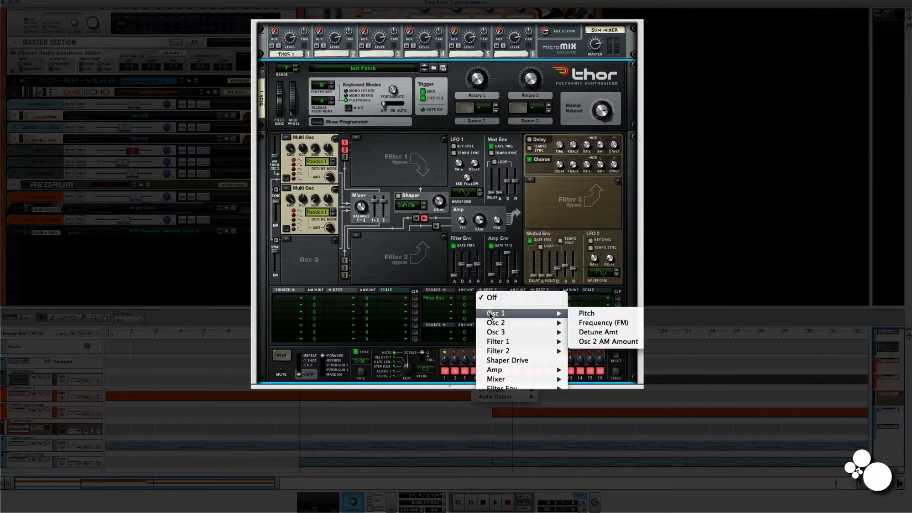
left_click(589, 314)
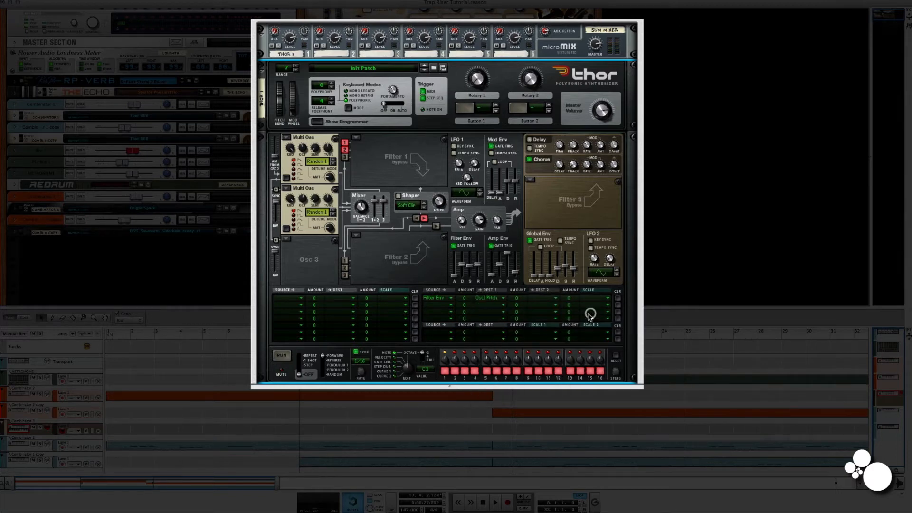
left_click(536, 301)
mouse_move(551, 323)
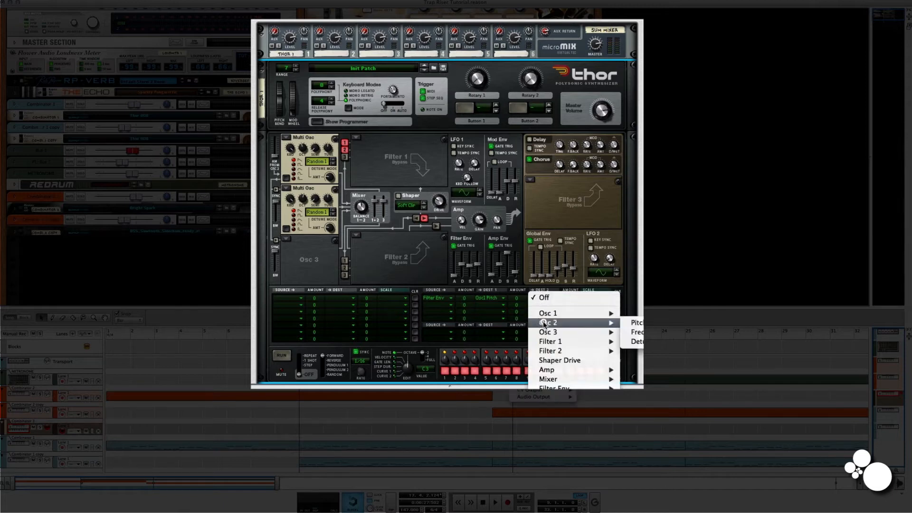
left_click(636, 325)
left_click_drag(463, 299, 507, 195)
left_click_drag(522, 295, 569, 176)
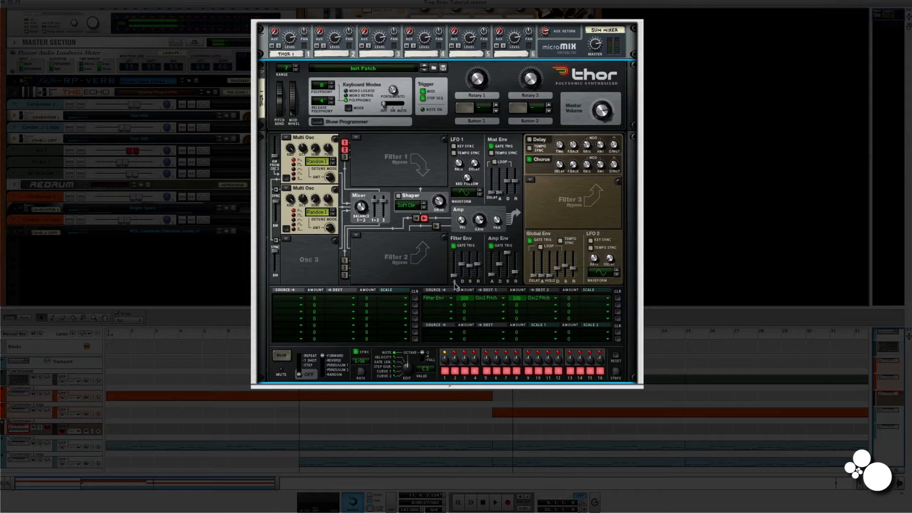
left_click_drag(455, 280, 478, 252)
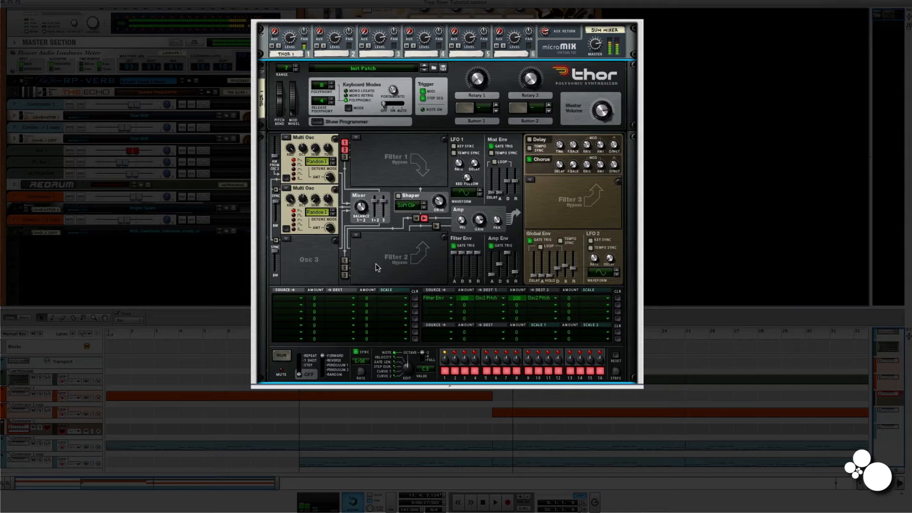
Set the detune mode of both Multi Oscillators to Fifth Up.
left_click(316, 162)
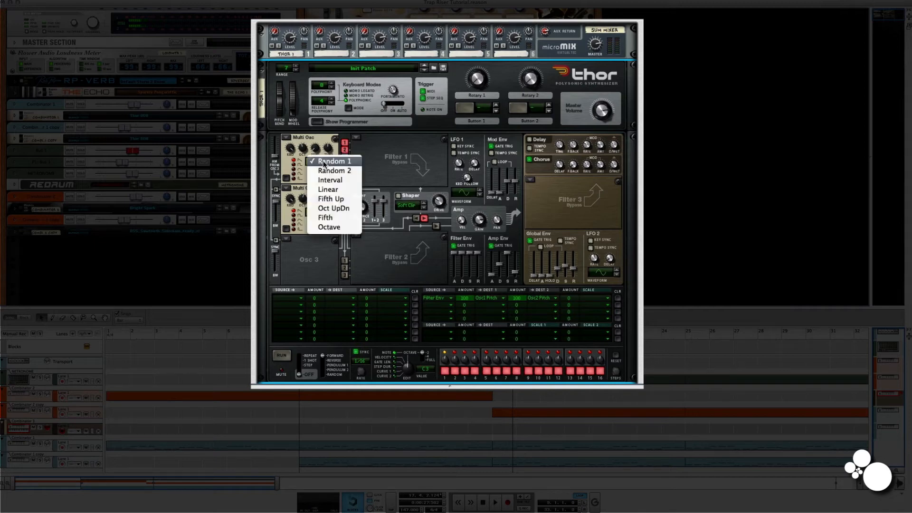
left_click(323, 200)
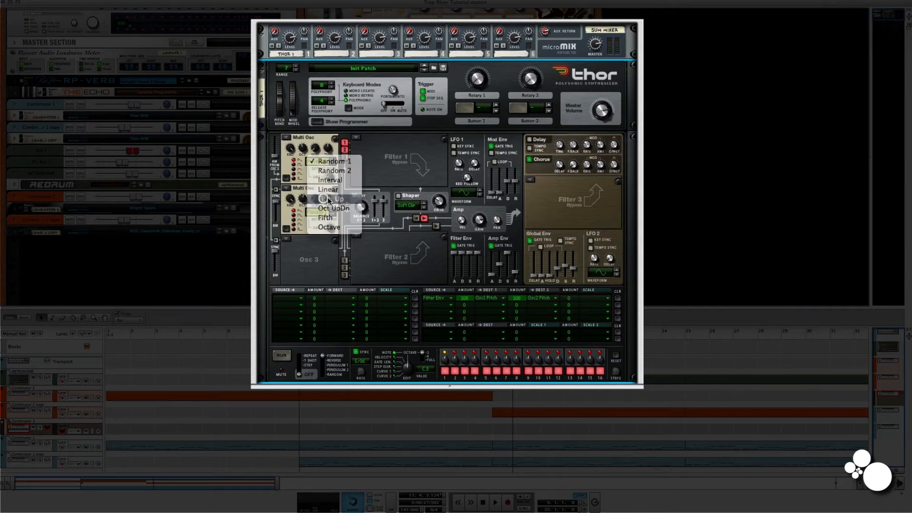
left_click(319, 214)
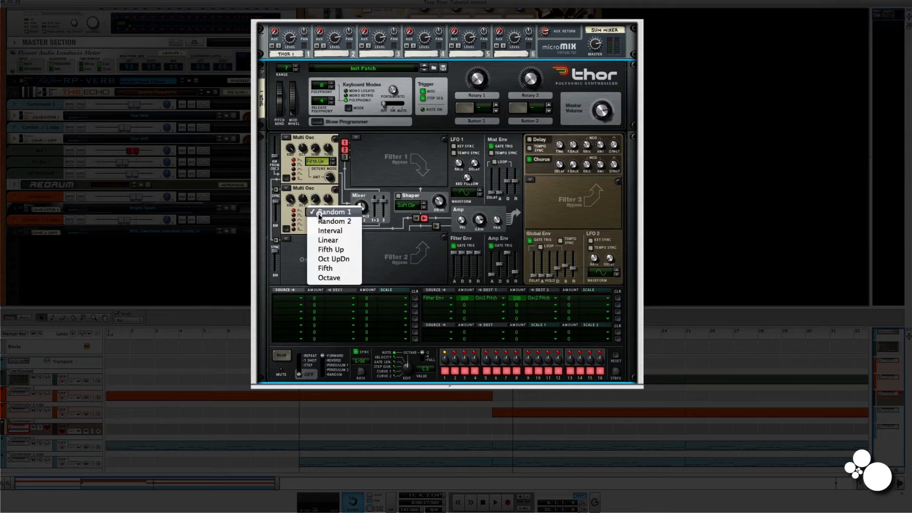
left_click(326, 250)
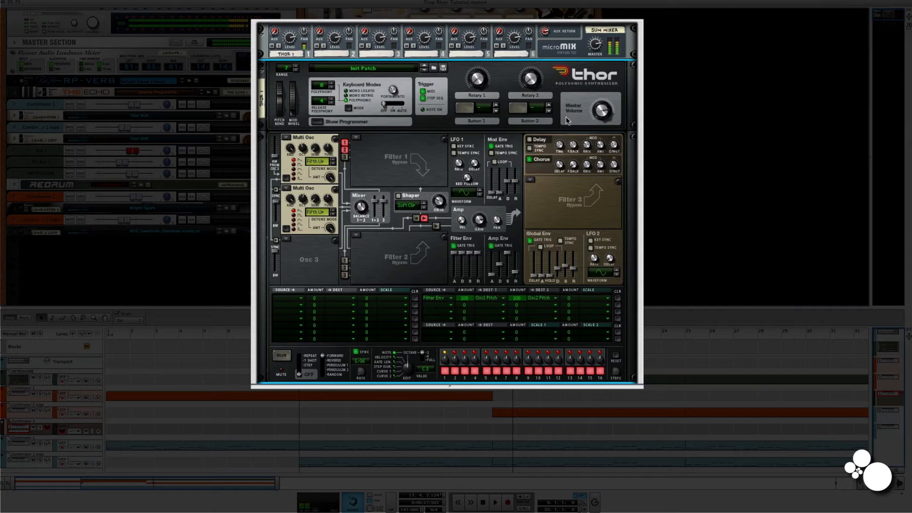
Turn on Thor's Delay and enable its Tempo Sync.
left_click(530, 140)
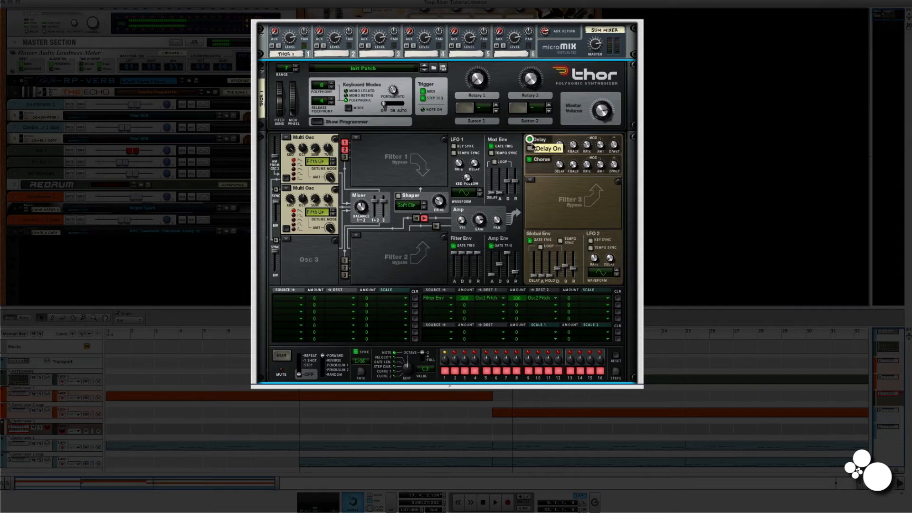
left_click(531, 148)
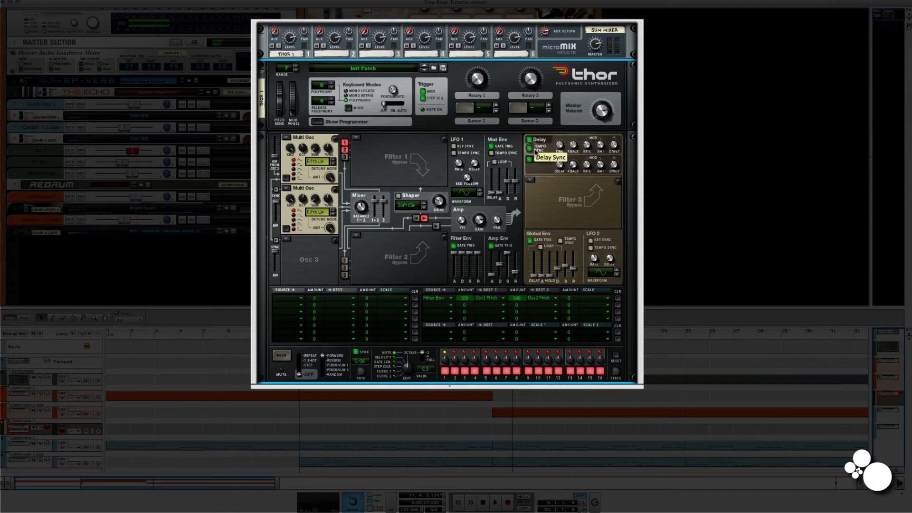
Lower Thor's Delay time and create a Matrix Pattern Sequencer below Thor inside the Combinator.
left_click_drag(561, 149, 563, 164)
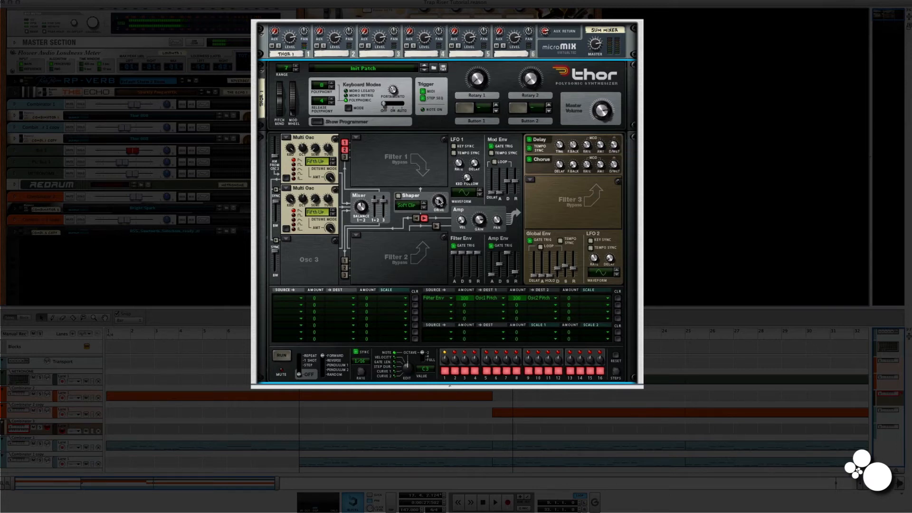
scroll(375, 209, "down", 5)
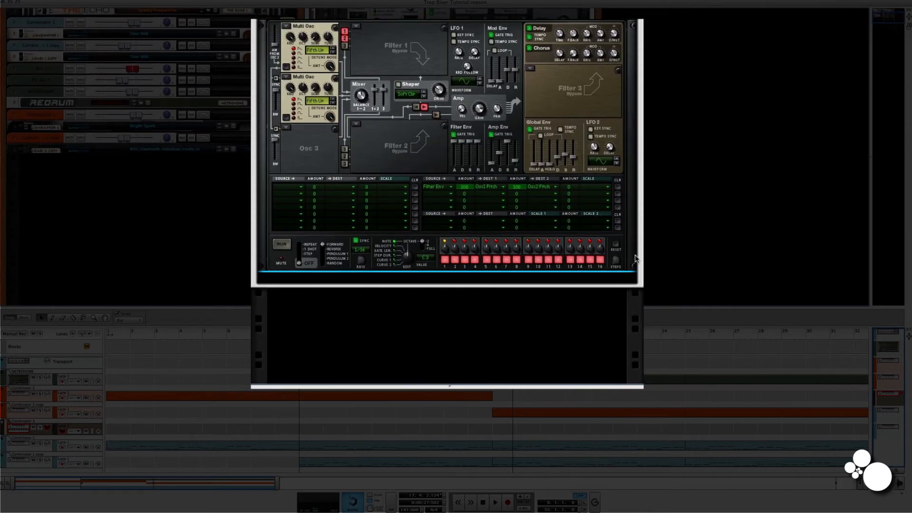
right_click(631, 257)
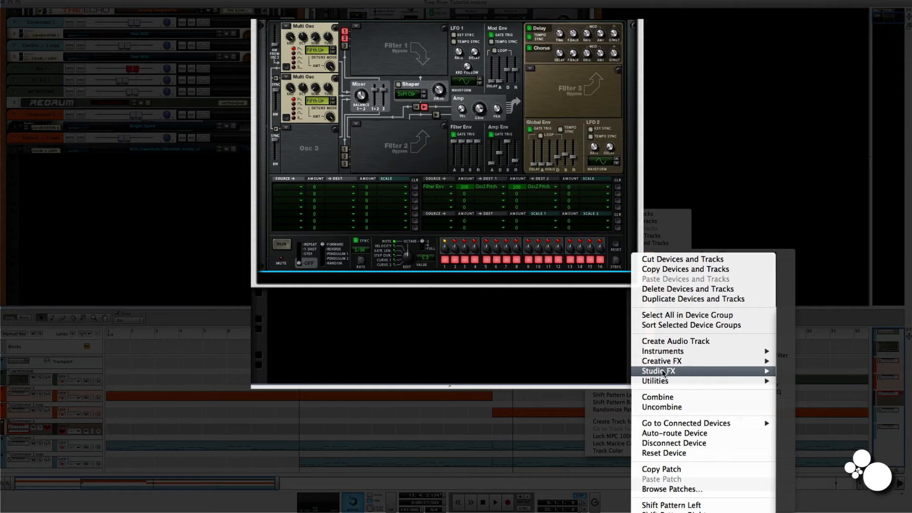
mouse_move(659, 383)
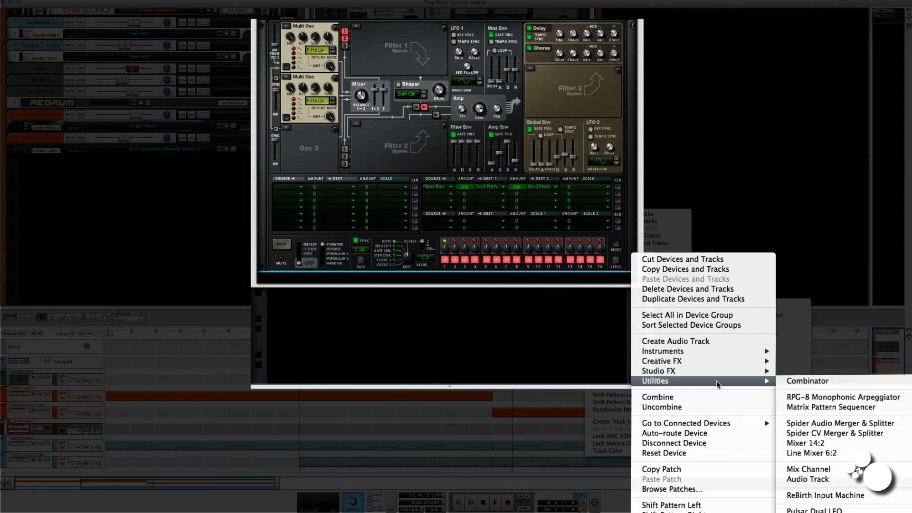
left_click(802, 408)
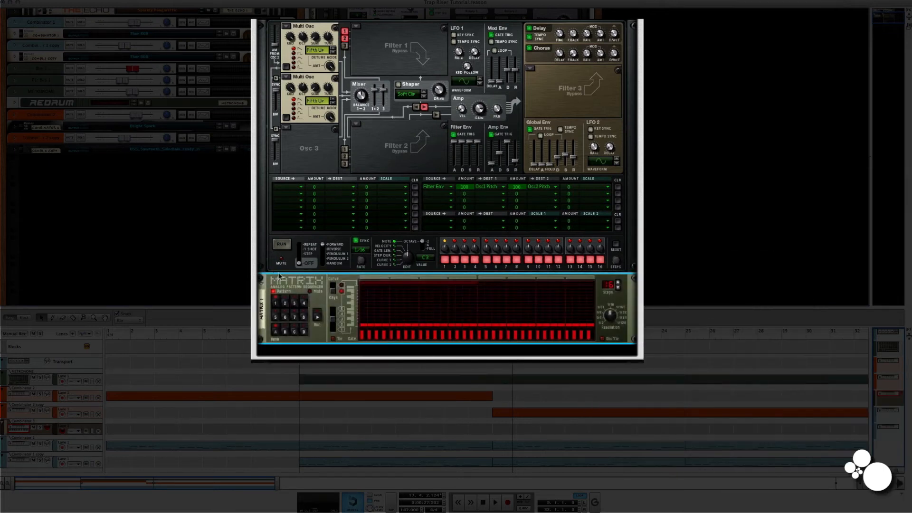
Switch the Matrix to Curve mode and cable its Curve CV output to Thor's Amp Level modulation input on the rack's rear.
left_click(333, 288)
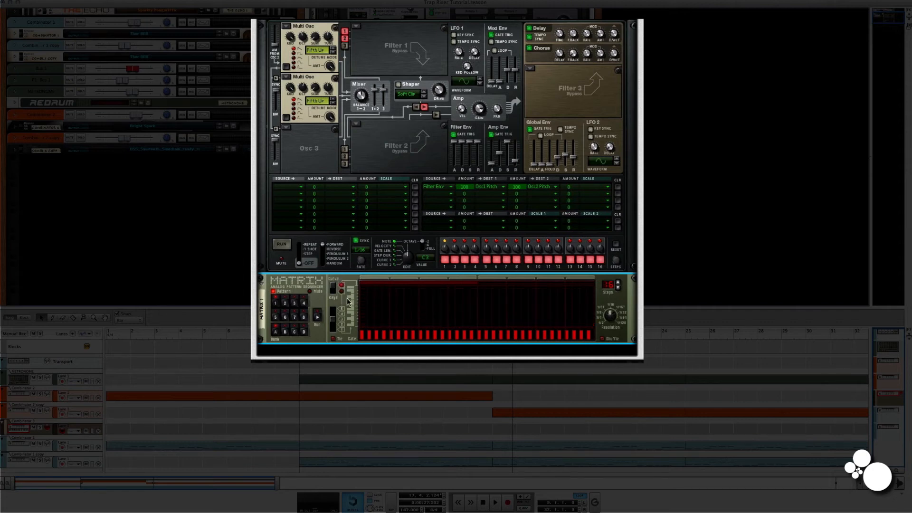
key("Tab")
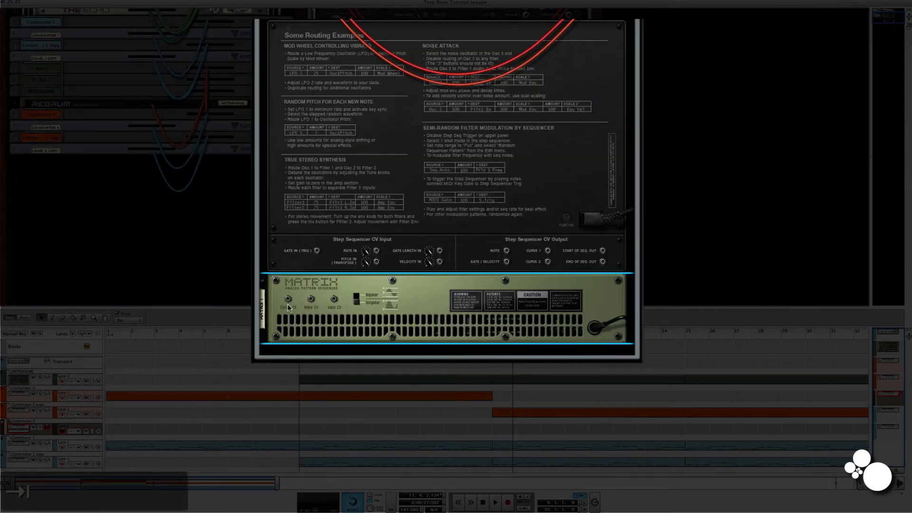
left_click_drag(289, 300, 414, 84)
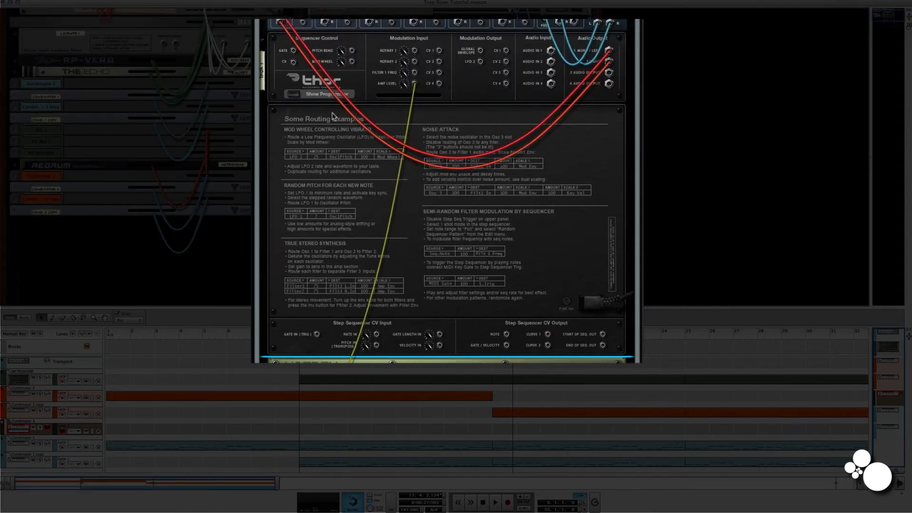
key("Tab")
Set the Matrix pattern to 2 steps with the first step's curve value raised to maximum.
scroll(403, 290, "down", 3)
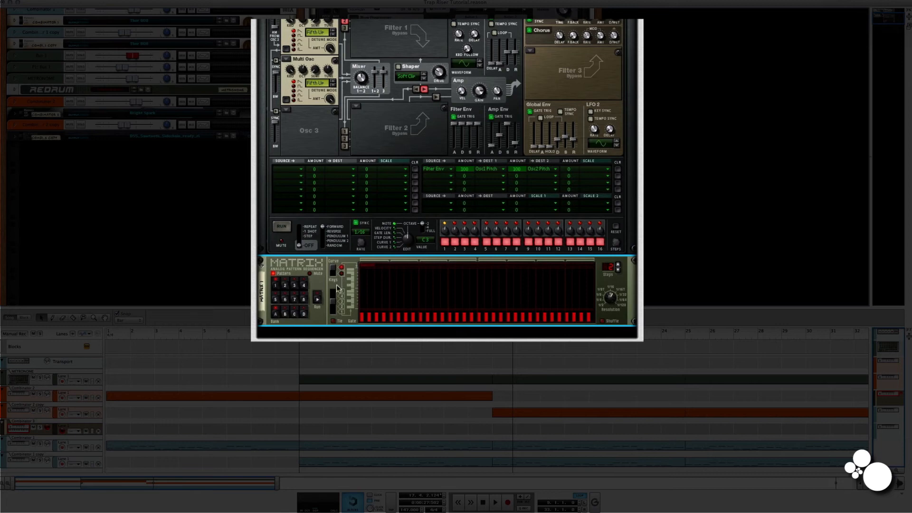
left_click_drag(362, 311, 366, 271)
Play the song from bar 1 and lower the Combinator 3 mix channel's level.
left_click_drag(512, 336, 108, 335)
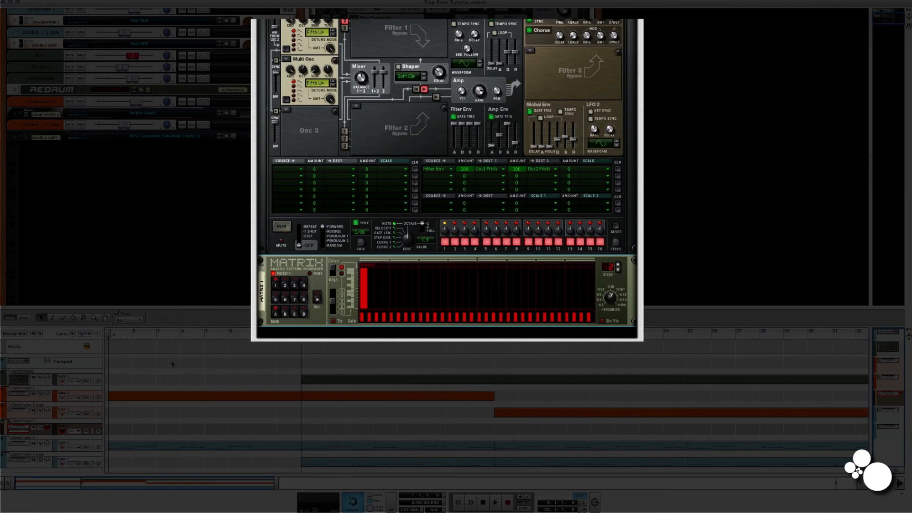
key("space")
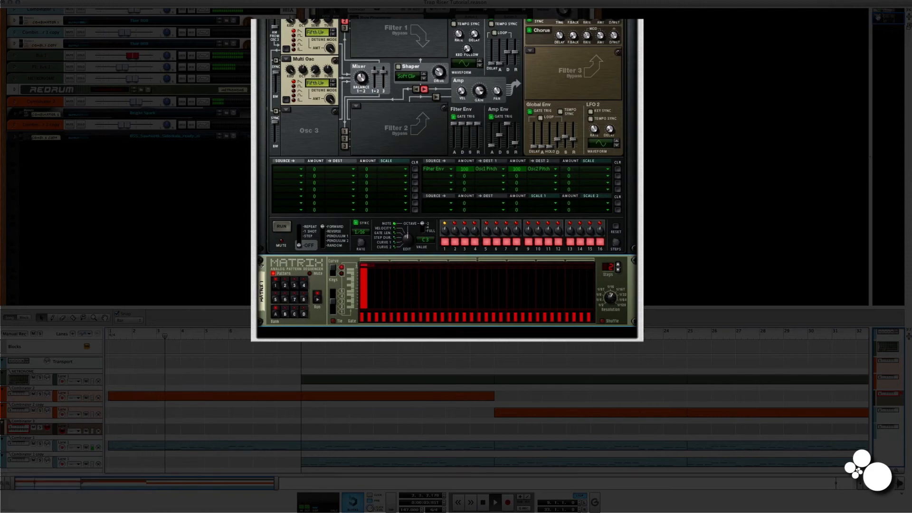
scroll(447, 157, "up", 8)
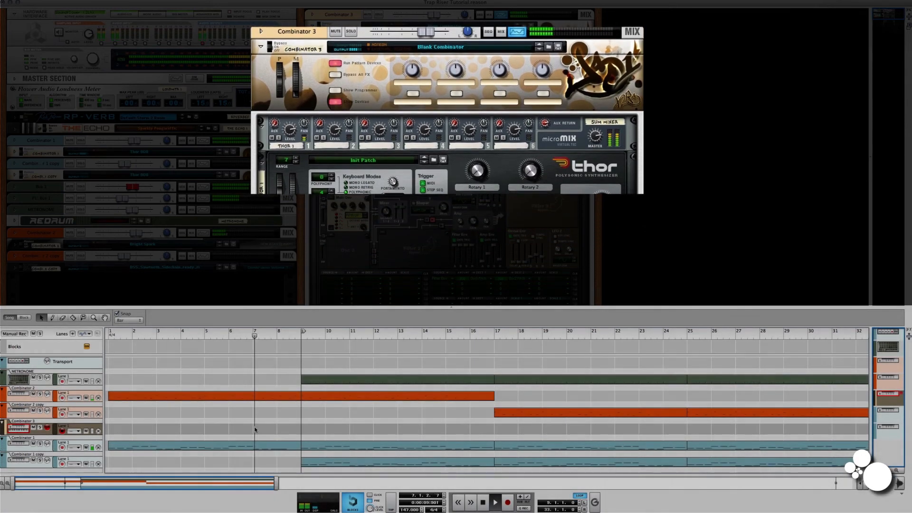
left_click_drag(432, 45, 412, 42)
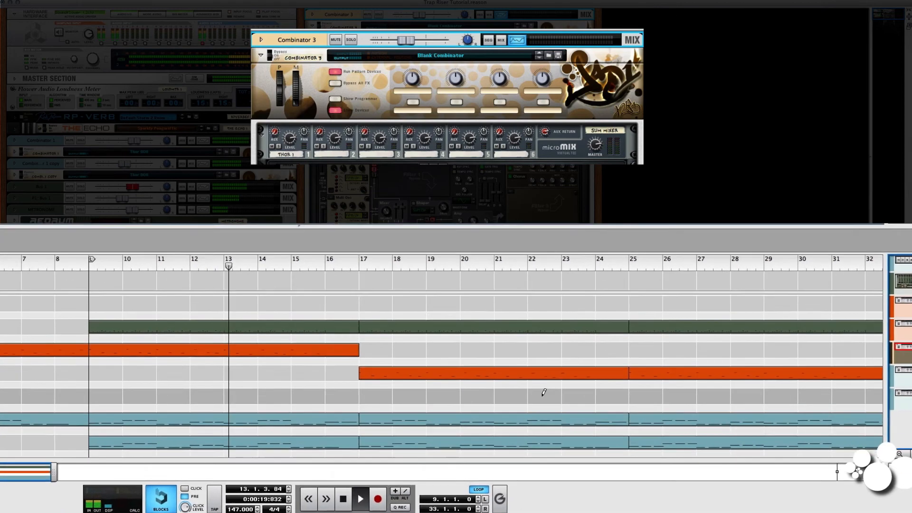
Draw a two-bar clip from bar 23 to bar 25 on the Combinator 3 track and fill it with one sustained note.
left_click_drag(551, 389, 617, 389)
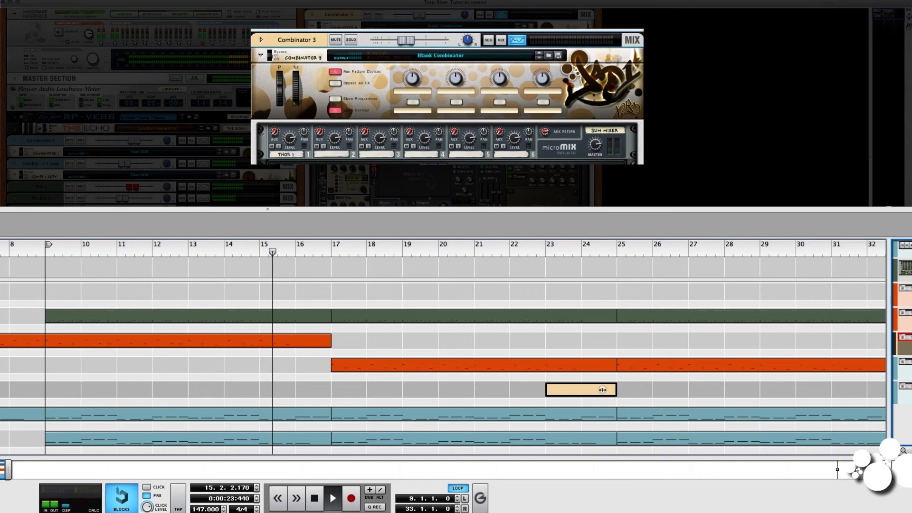
double_click(576, 391)
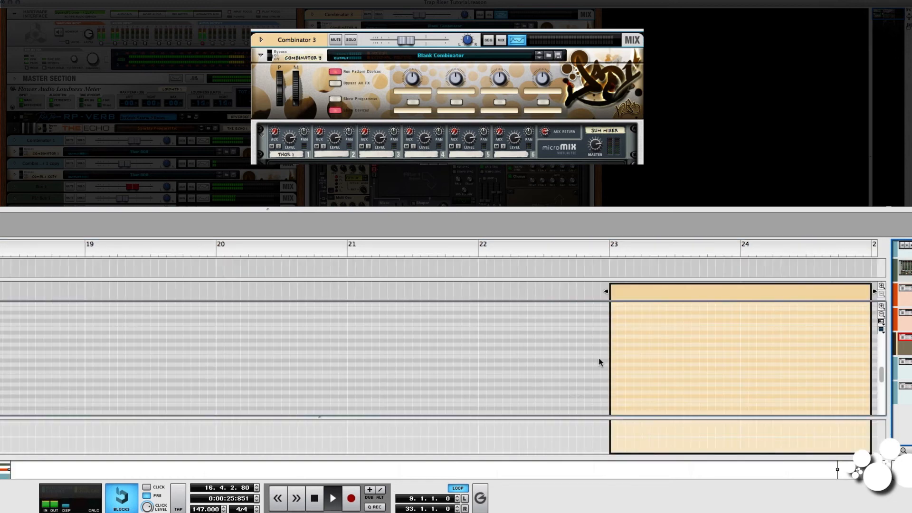
left_click(614, 364, "super")
left_click_drag(620, 365, 874, 379)
Lower the Combinator 3 channel level slightly more and leave clip editing for the arrangement.
left_click_drag(411, 42, 403, 42)
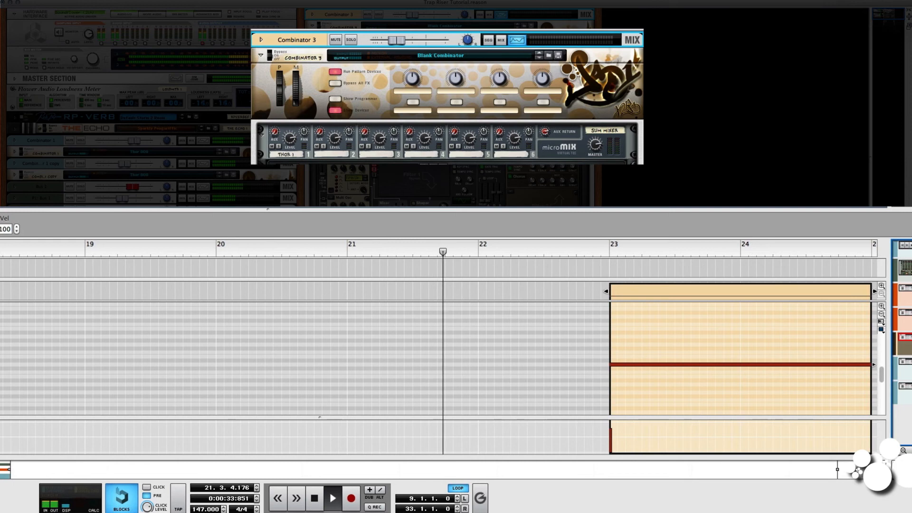
key("shift+Tab")
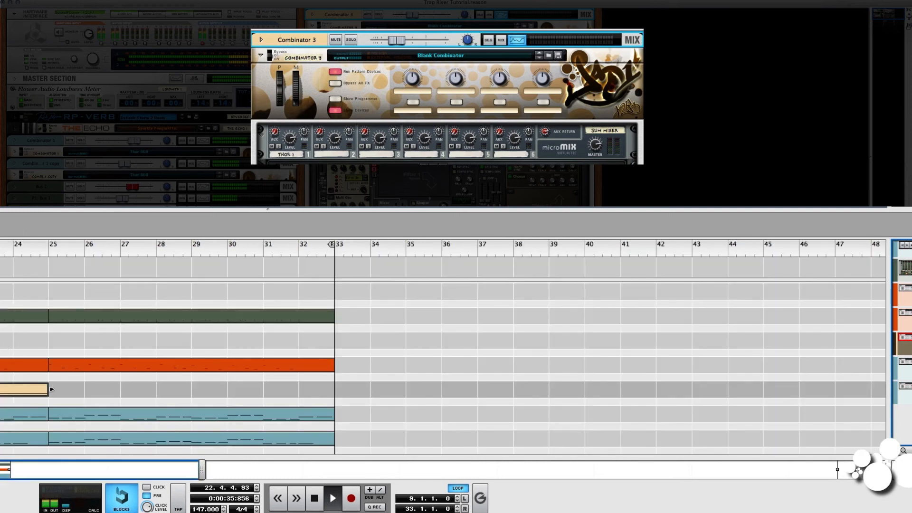